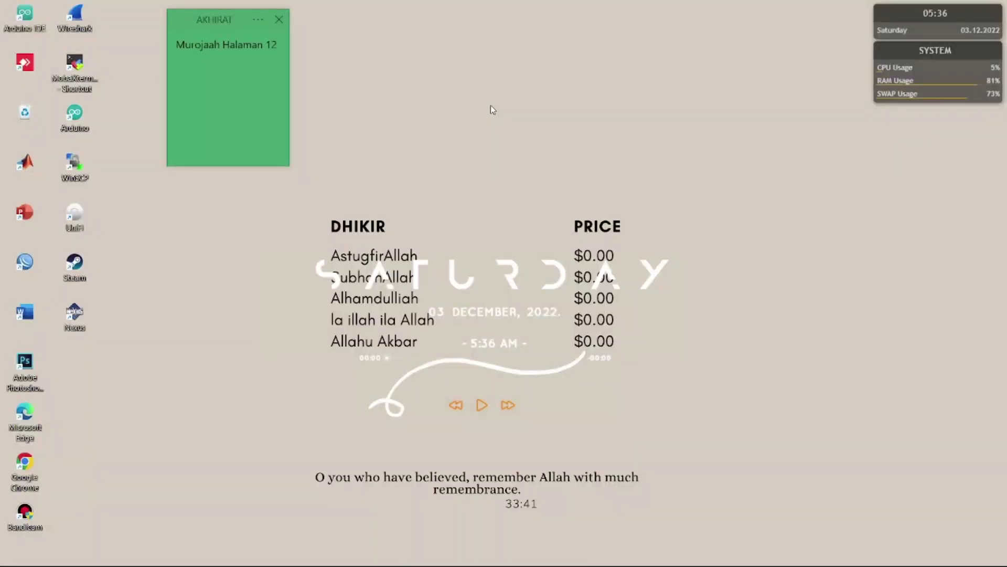
{"action": "right_click", "coordinate": [490, 105]}
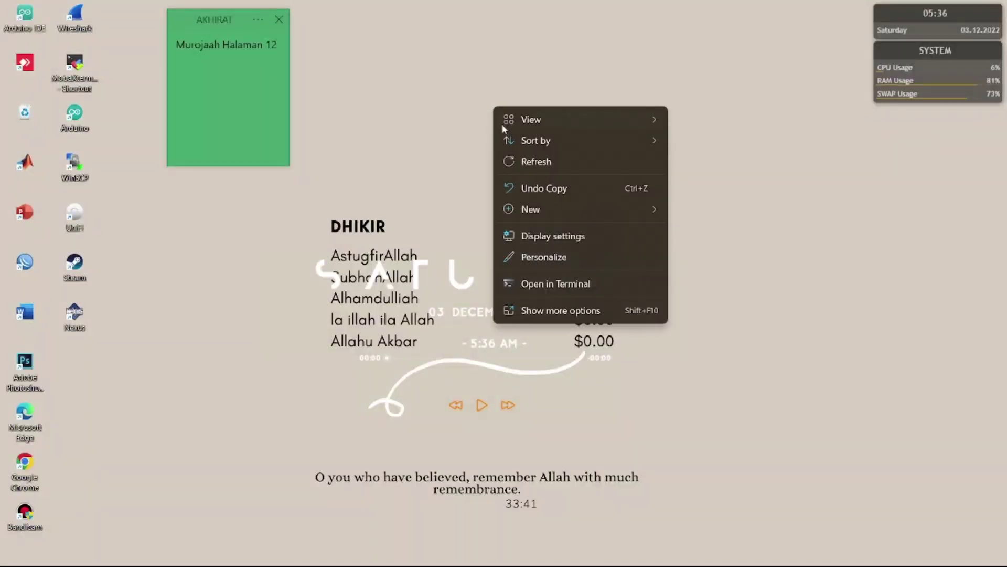
{"action": "left_click", "coordinate": [534, 162]}
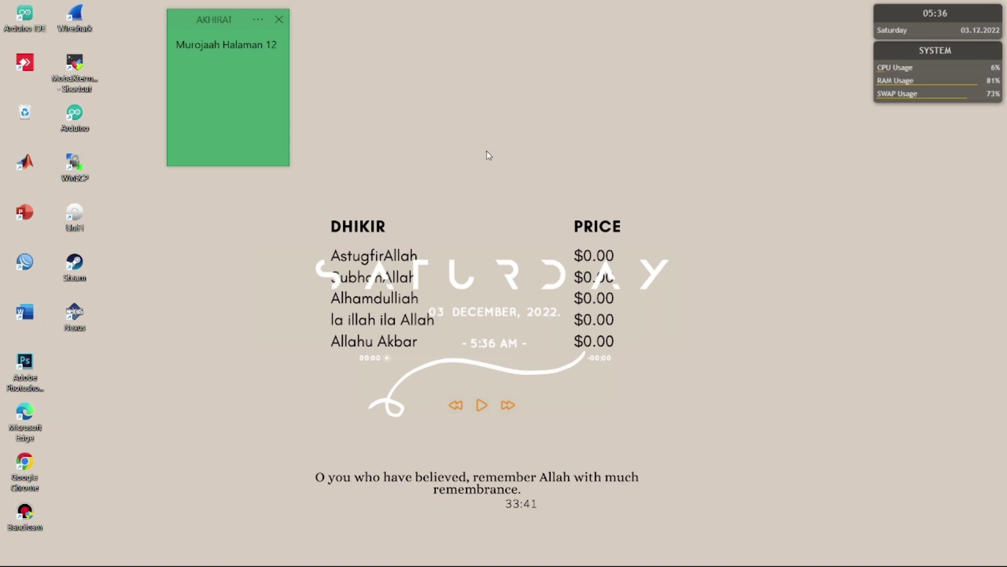
{"action": "right_click", "coordinate": [454, 110]}
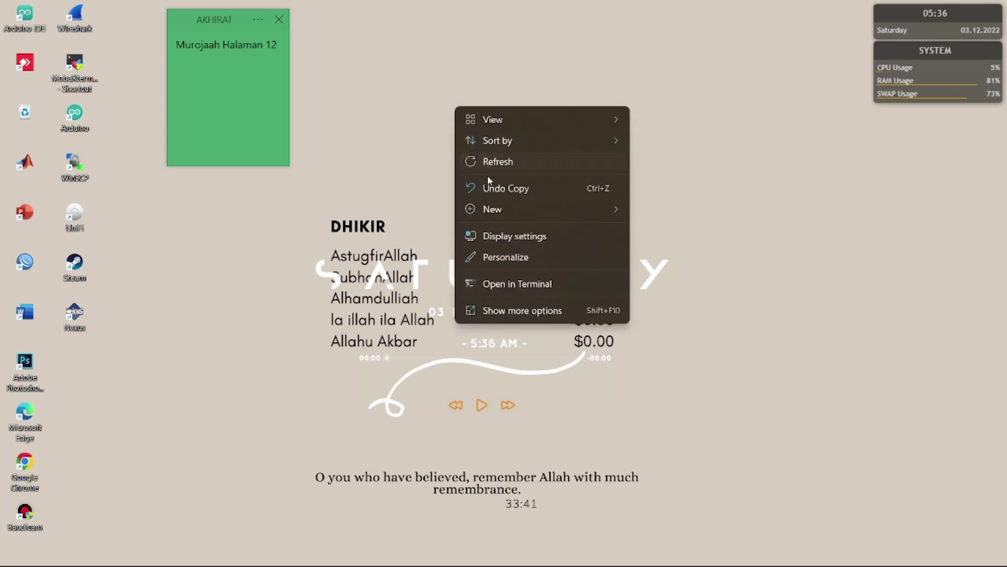
{"action": "left_click", "coordinate": [506, 167]}
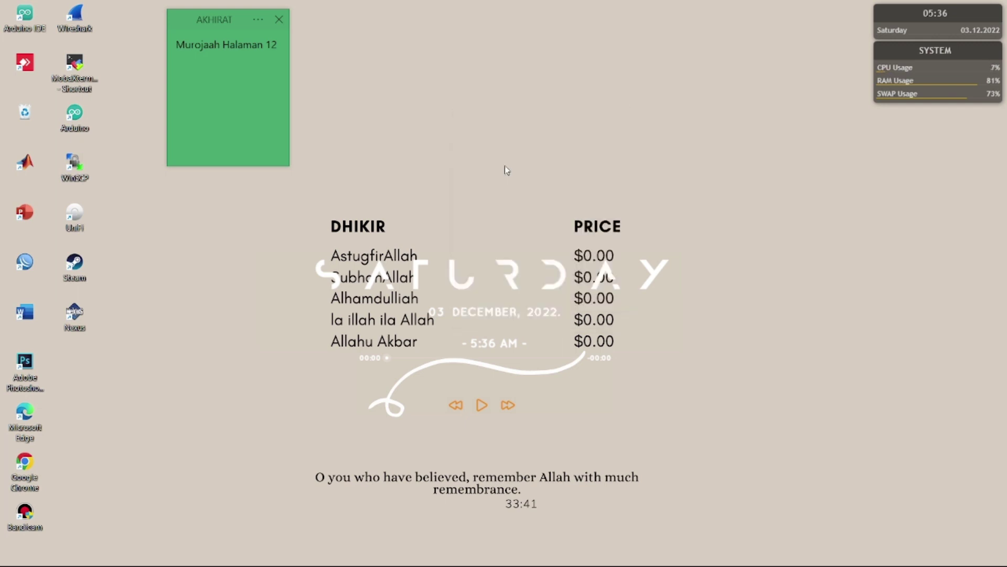
Open WinBox and connect to the neighbouring CRS125-24G-1S router with the saved login.
{"action": "double_click", "coordinate": [33, 263]}
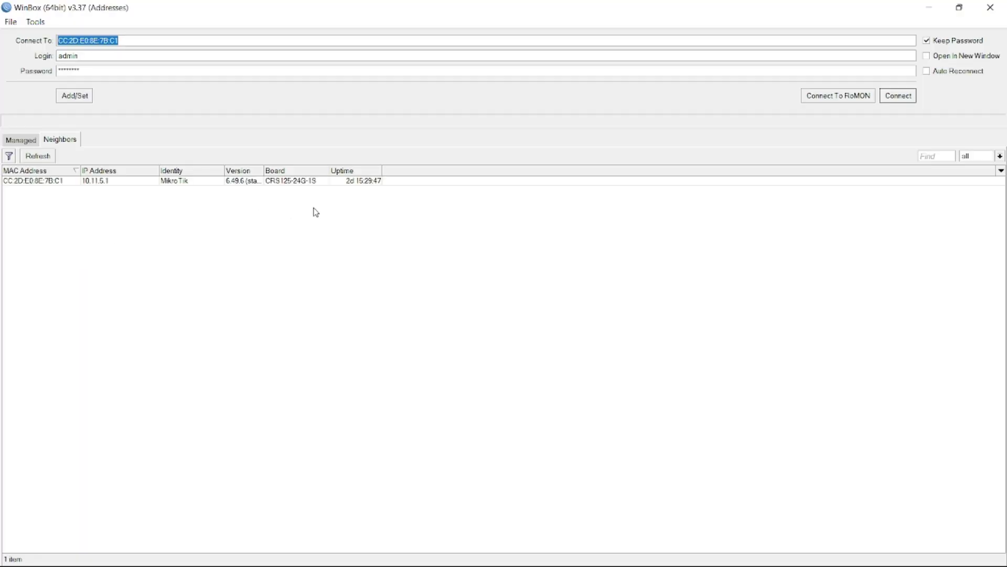
{"action": "left_click", "coordinate": [39, 184]}
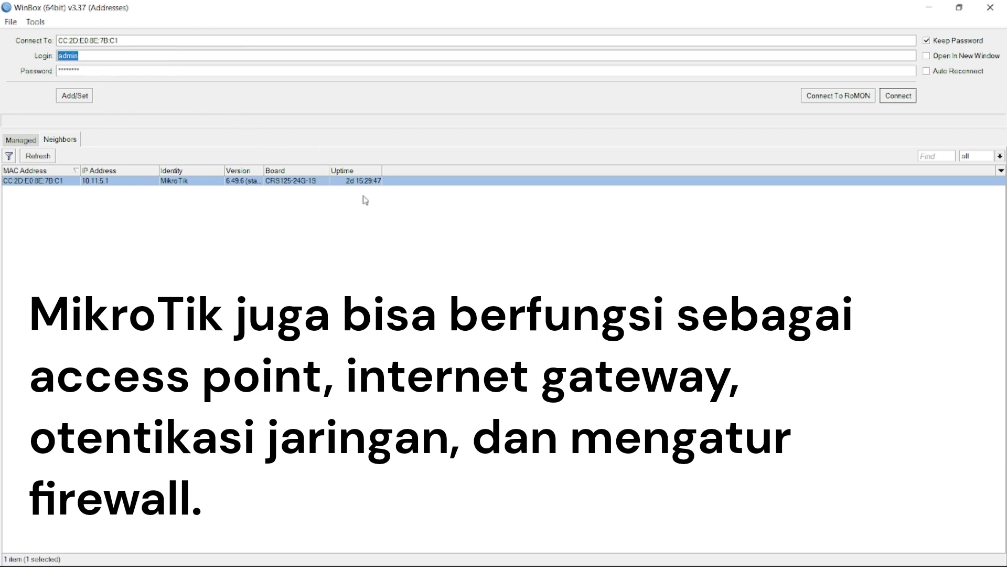
{"action": "left_click", "coordinate": [899, 98]}
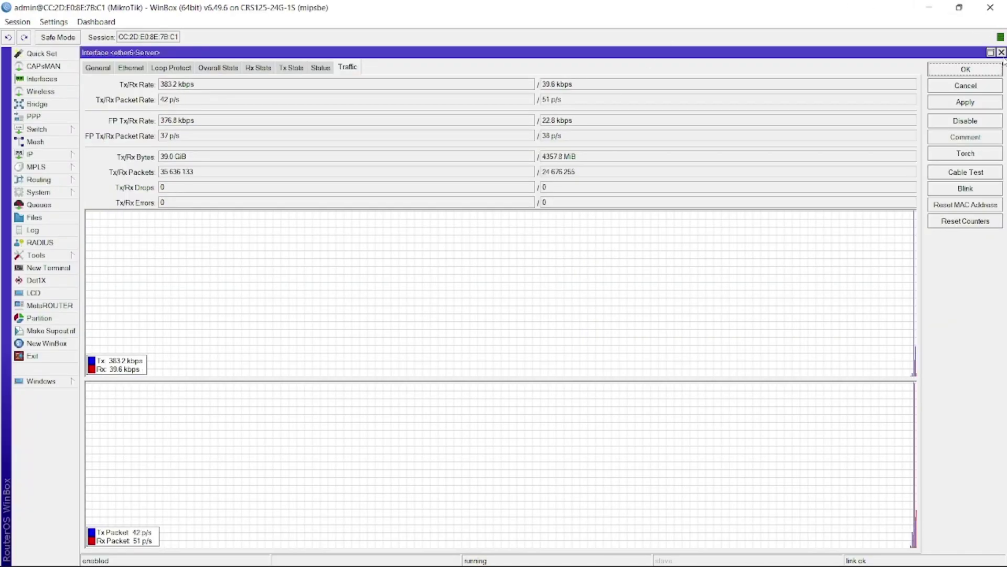
Open the router's interface list and examine all interfaces from bridge1 to sfp1, including their running flags and Tx/Rx rates.
{"action": "left_click", "coordinate": [38, 80]}
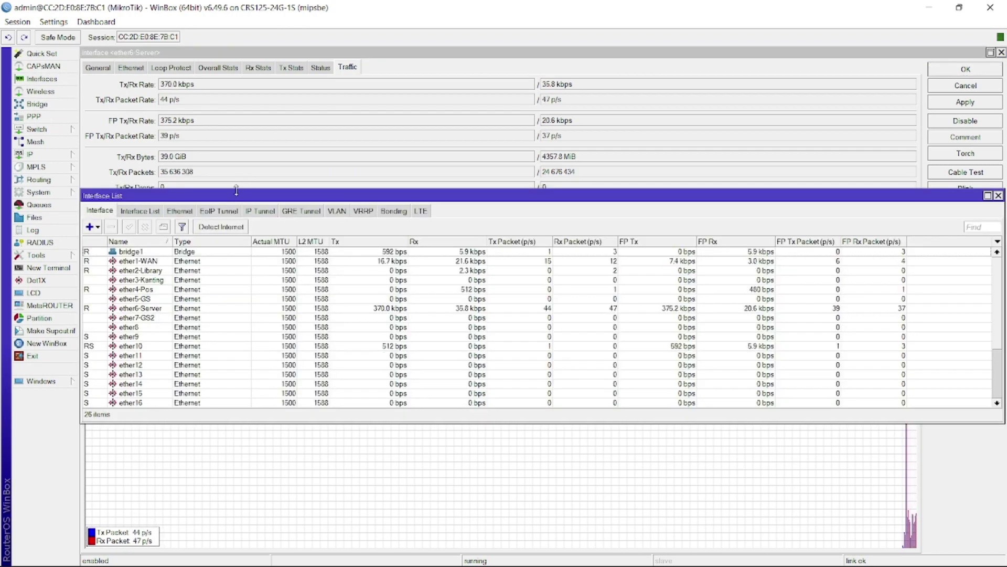
{"action": "left_click_drag", "start_coordinate": [233, 199], "coordinate": [230, 153]}
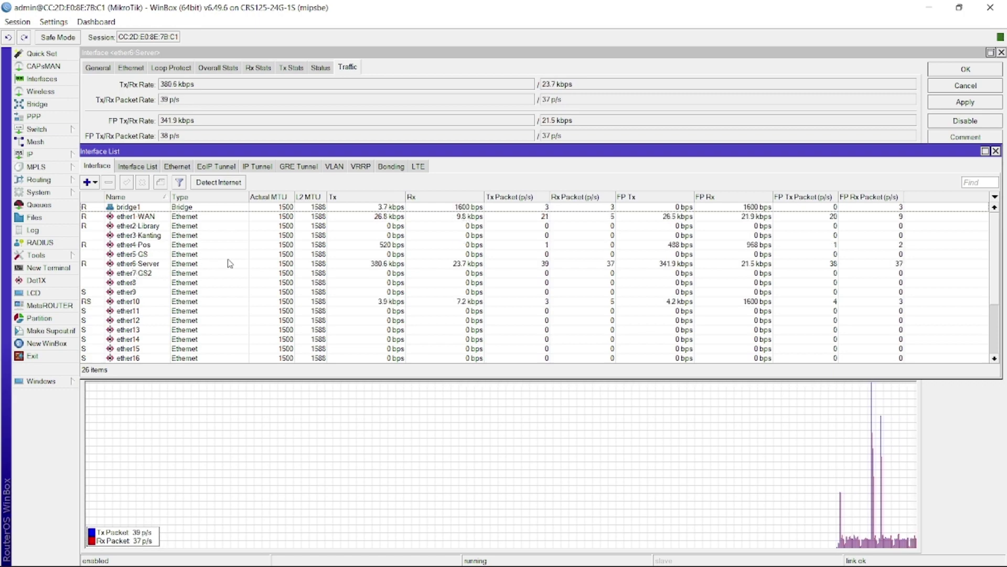
{"action": "scroll", "coordinate": [236, 262], "scroll_direction": "down", "scroll_amount": 3}
{"action": "scroll", "coordinate": [241, 261], "scroll_direction": "down", "scroll_amount": 2}
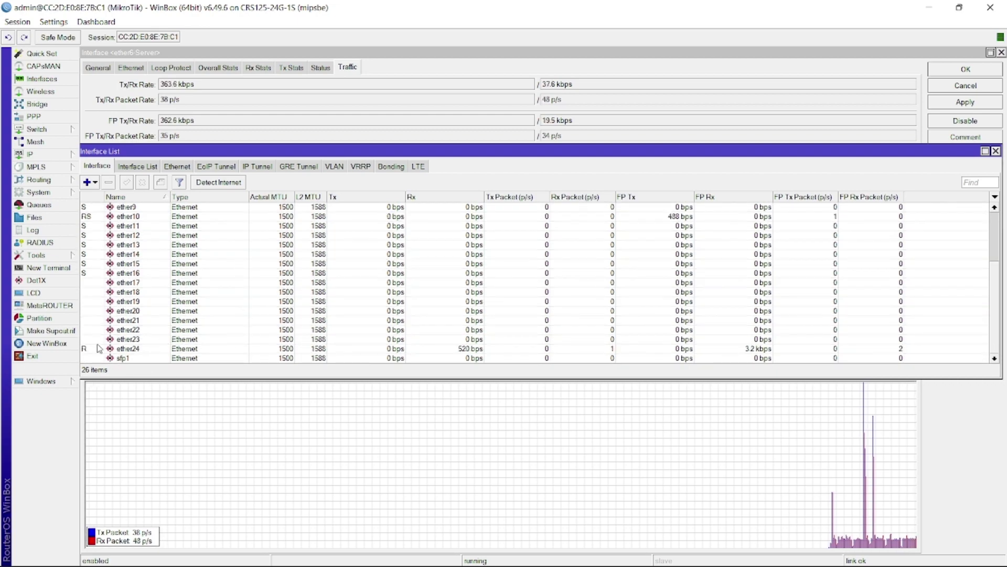
{"action": "scroll", "coordinate": [209, 322], "scroll_direction": "up", "scroll_amount": 3}
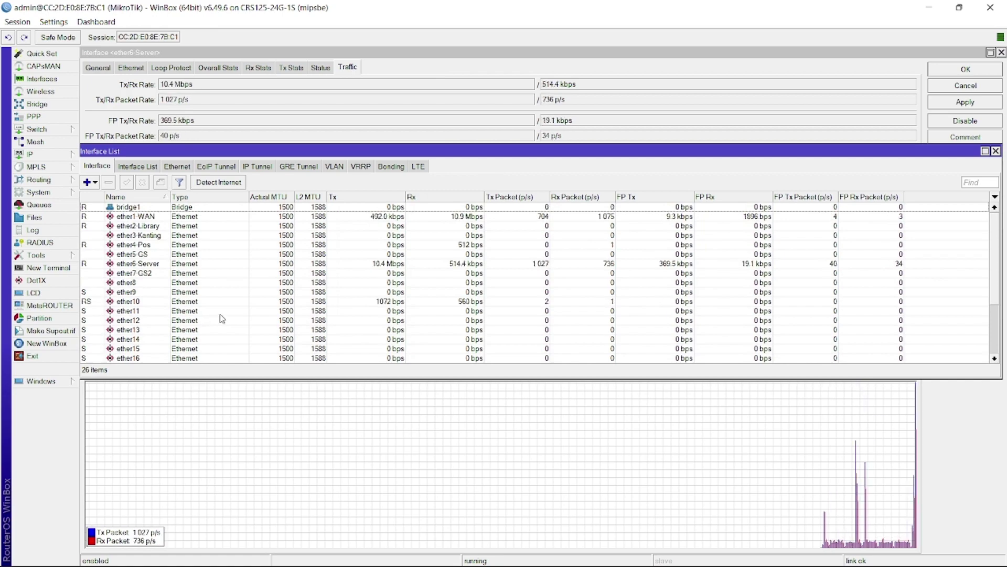
{"action": "scroll", "coordinate": [224, 316], "scroll_direction": "down", "scroll_amount": 1}
{"action": "scroll", "coordinate": [224, 316], "scroll_direction": "up", "scroll_amount": 1}
{"action": "scroll", "coordinate": [225, 316], "scroll_direction": "down", "scroll_amount": 3}
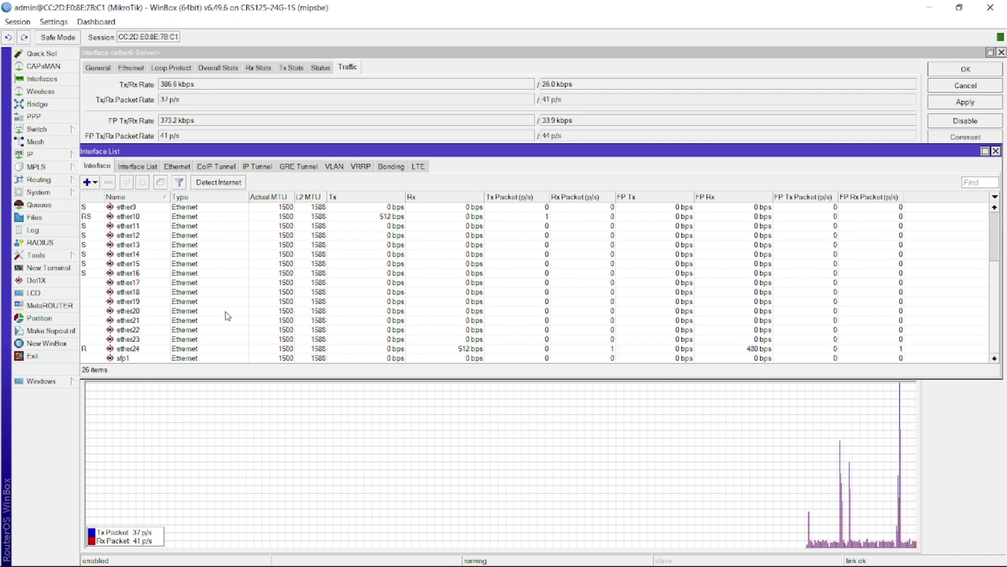
{"action": "scroll", "coordinate": [227, 315], "scroll_direction": "up", "scroll_amount": 3}
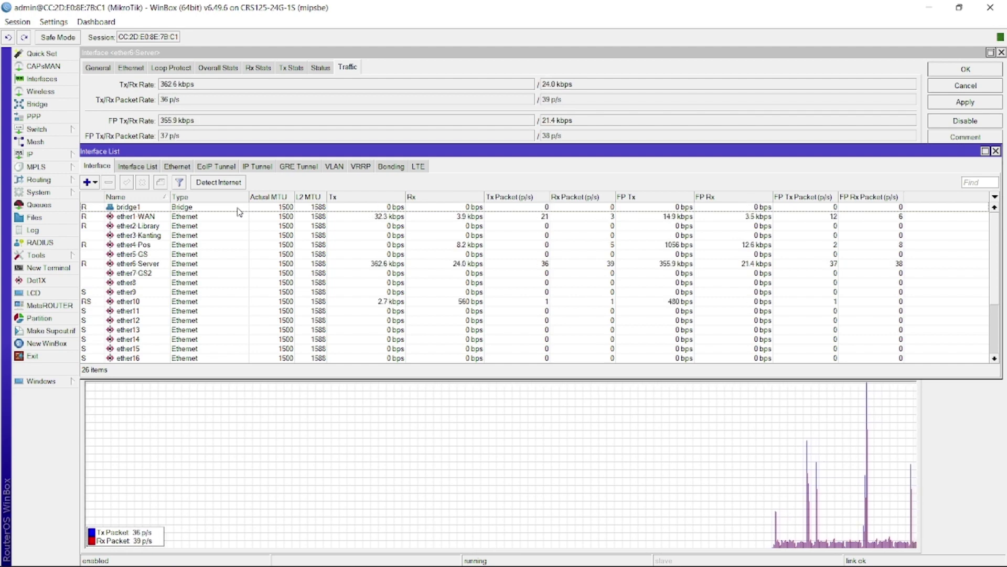
View the live traffic graphs of the bridge1 interface enlarged to full size, and close its details.
{"action": "double_click", "coordinate": [272, 208]}
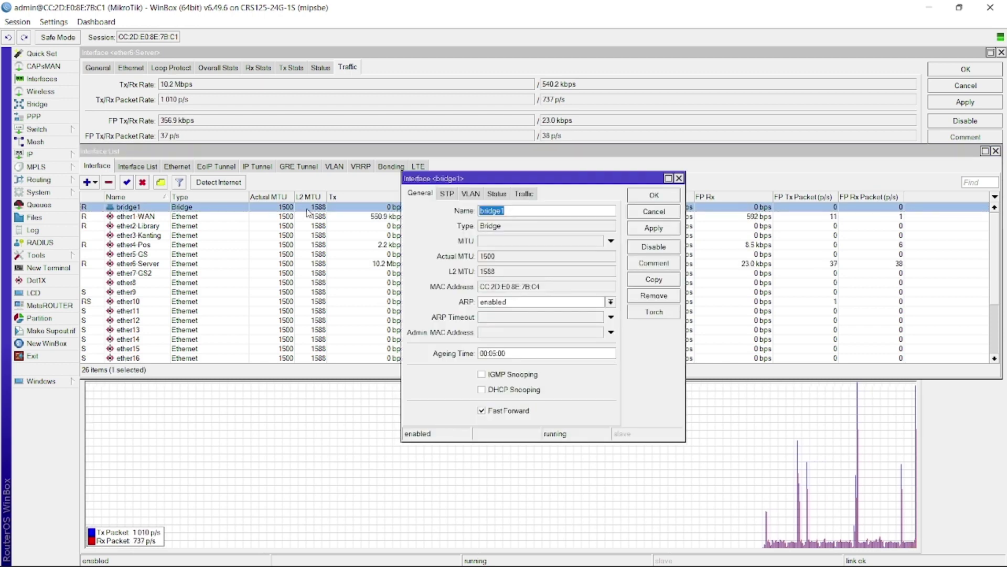
{"action": "left_click", "coordinate": [524, 194]}
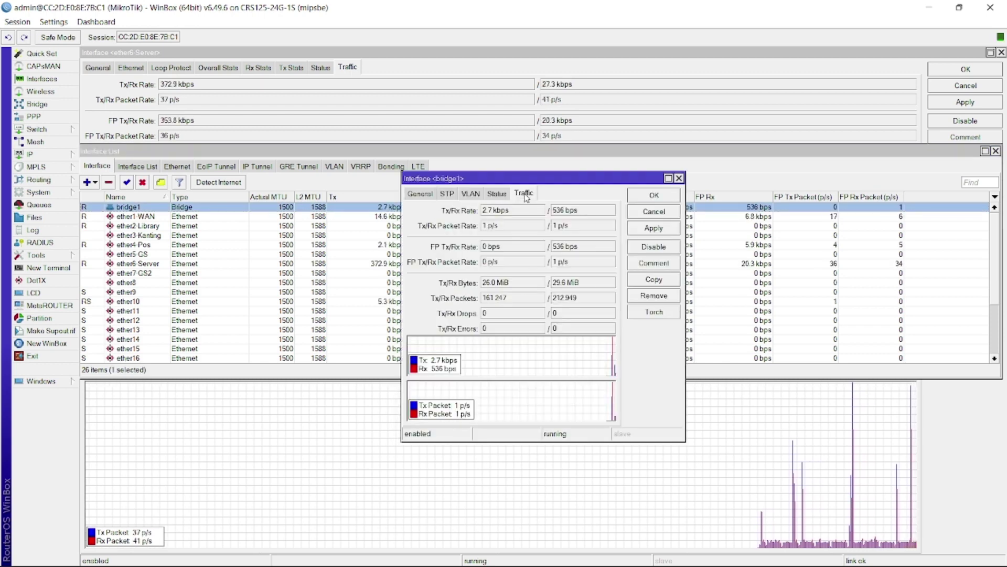
{"action": "left_click", "coordinate": [668, 178]}
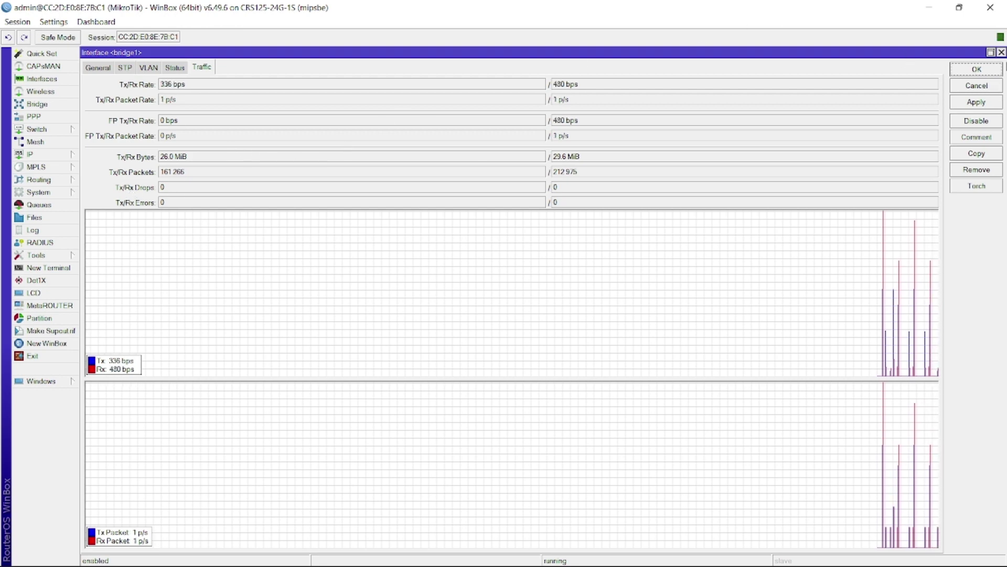
{"action": "left_click", "coordinate": [1001, 52]}
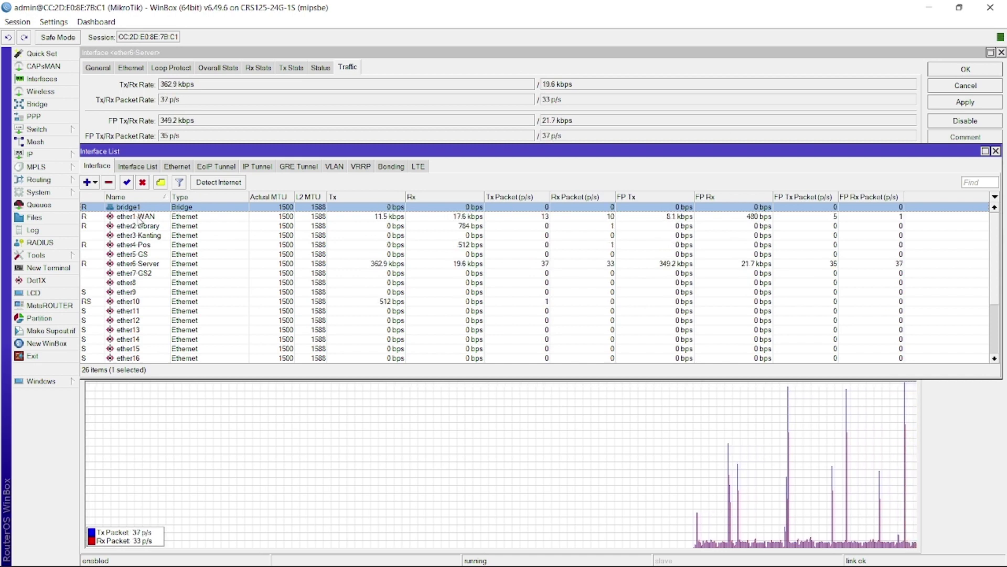
Inspect the ether1-WAN interface's Rx and Tx statistics, link status and live traffic, and close its details.
{"action": "left_click", "coordinate": [140, 218]}
{"action": "double_click", "coordinate": [139, 217]}
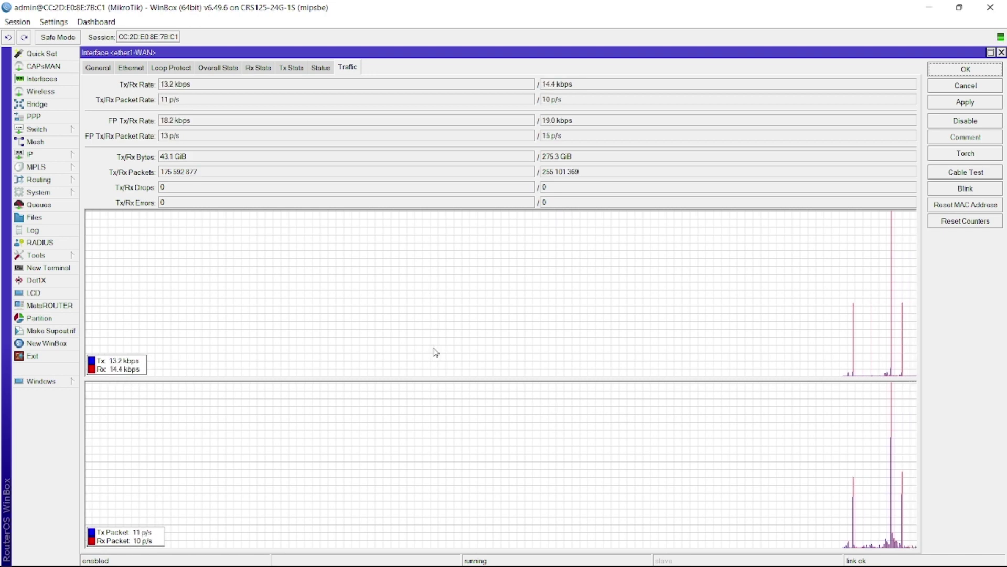
{"action": "left_click", "coordinate": [257, 68]}
{"action": "left_click", "coordinate": [288, 69]}
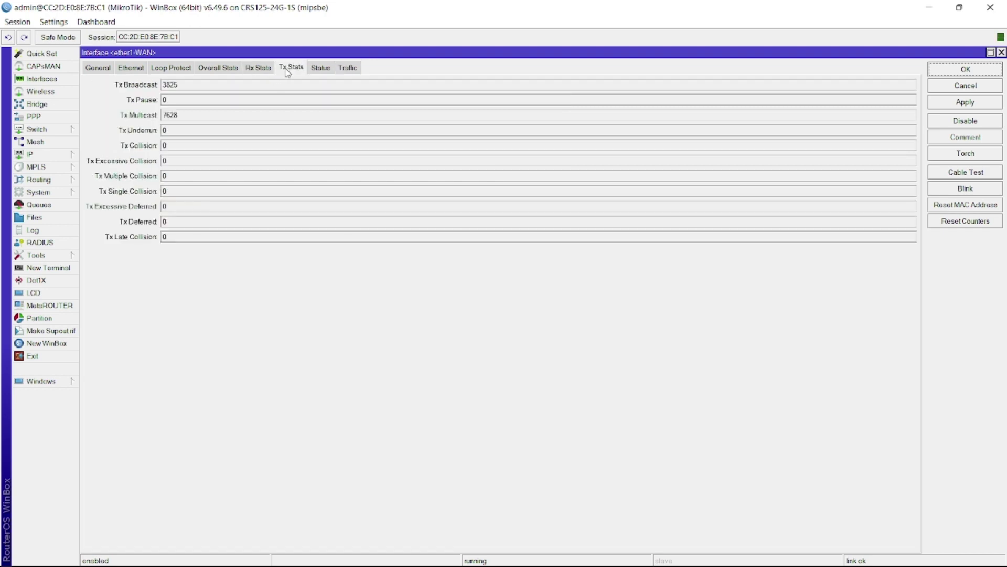
{"action": "left_click", "coordinate": [313, 73]}
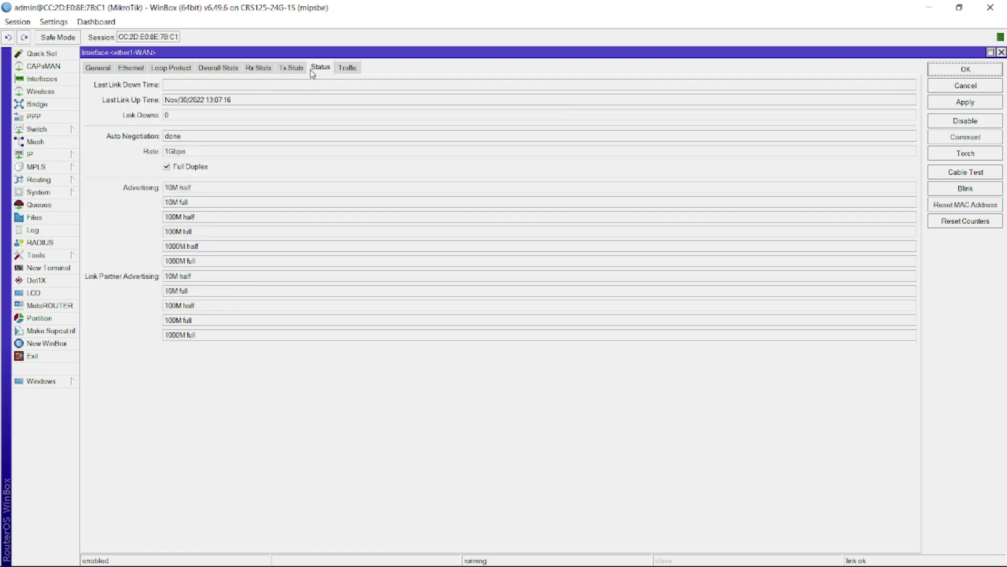
{"action": "left_click", "coordinate": [356, 73]}
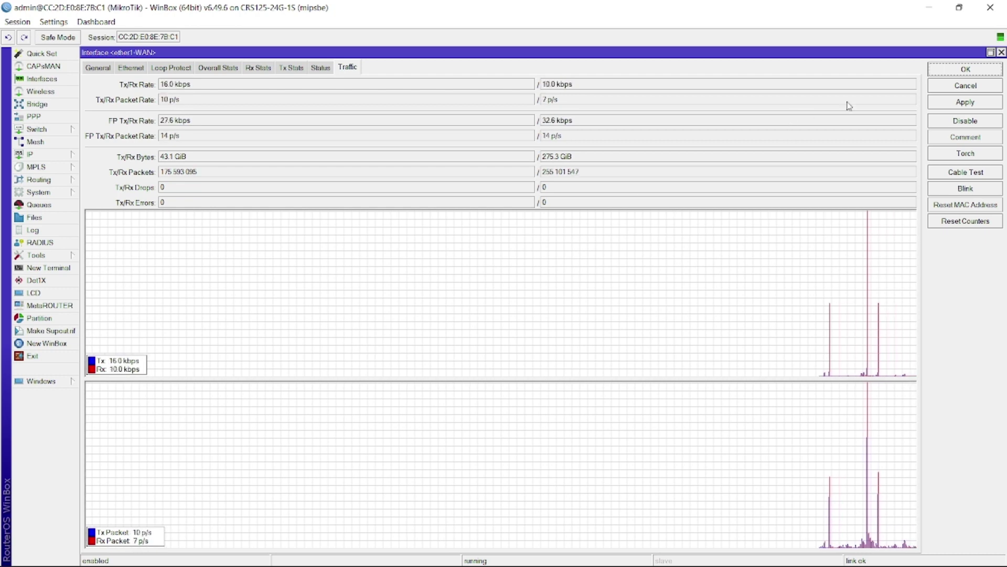
{"action": "left_click", "coordinate": [1002, 52]}
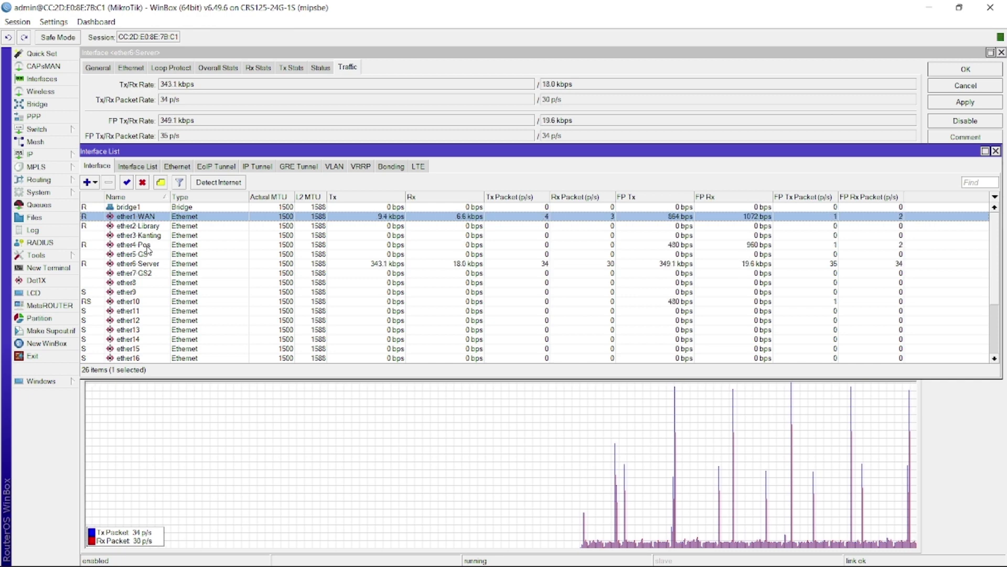
View the live traffic graphs of the ether4-Pos and ether6-Server interfaces, closing each one's details after checking.
{"action": "double_click", "coordinate": [148, 247]}
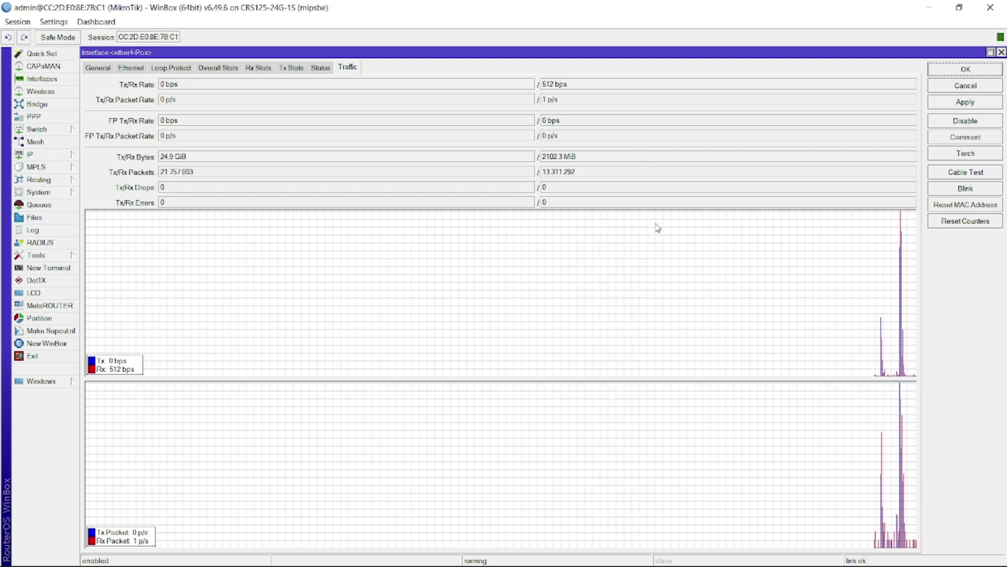
{"action": "left_click", "coordinate": [1002, 52]}
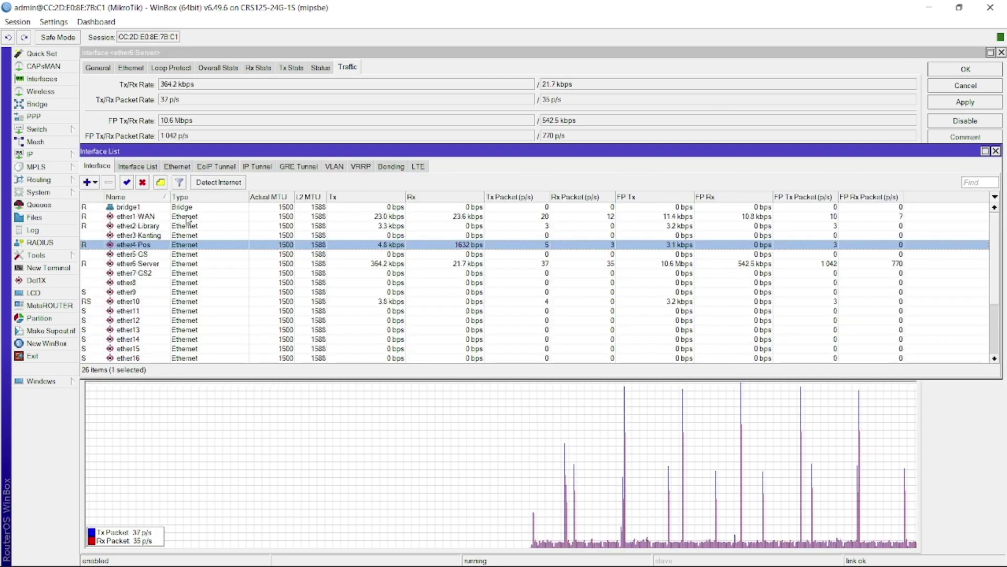
{"action": "double_click", "coordinate": [139, 268]}
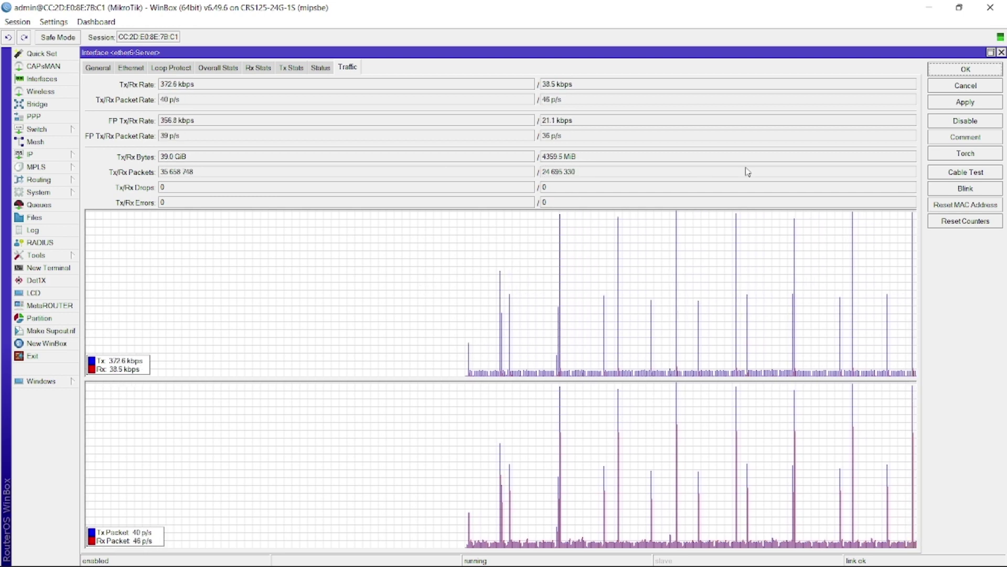
{"action": "left_click", "coordinate": [1001, 66]}
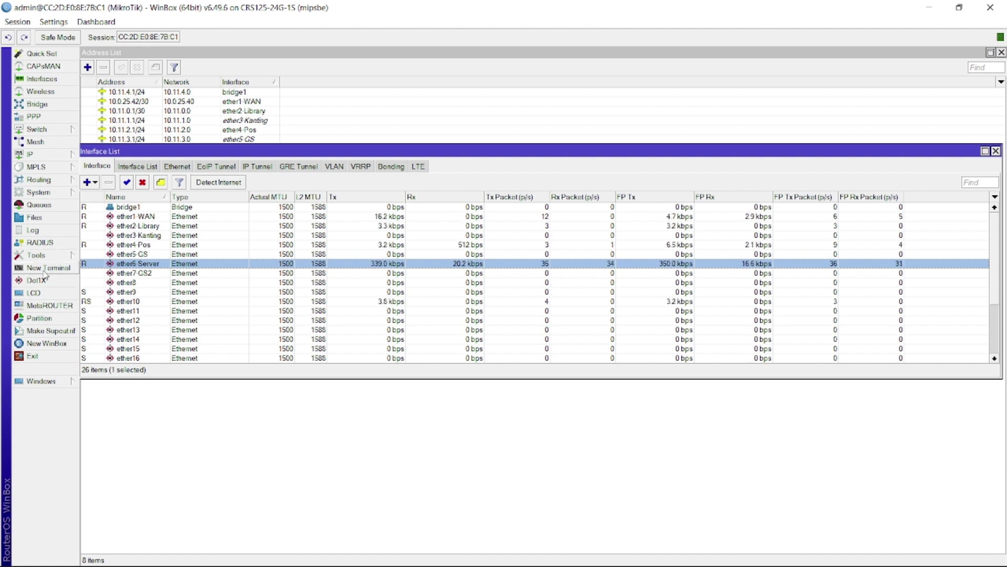
Open a new router terminal and ping 8.8.8.8 to test the internet connection.
{"action": "left_click", "coordinate": [71, 270]}
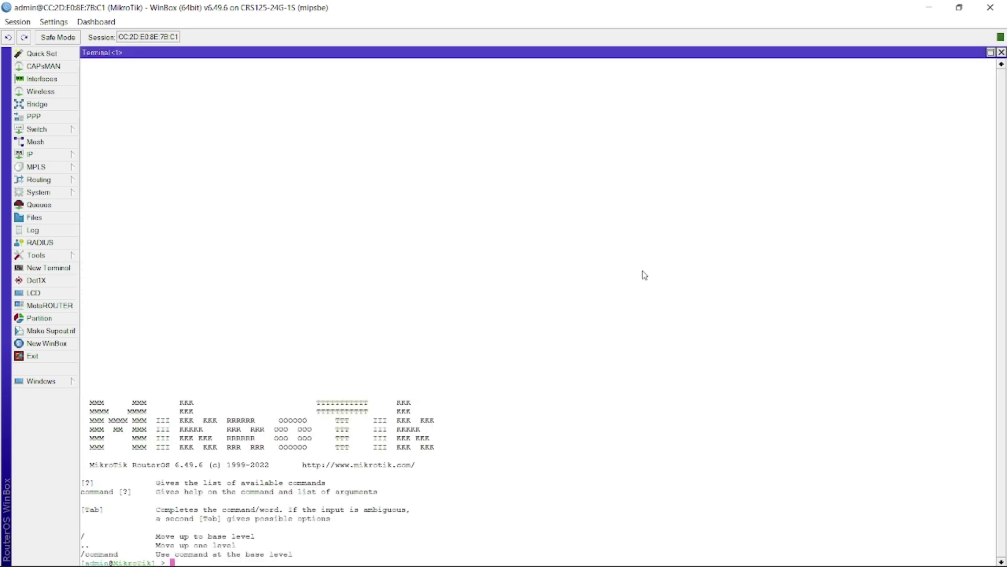
{"action": "left_click", "coordinate": [728, 199]}
{"action": "type", "text": "ping 0.0.0.0"}
{"action": "key", "text": "Return"}
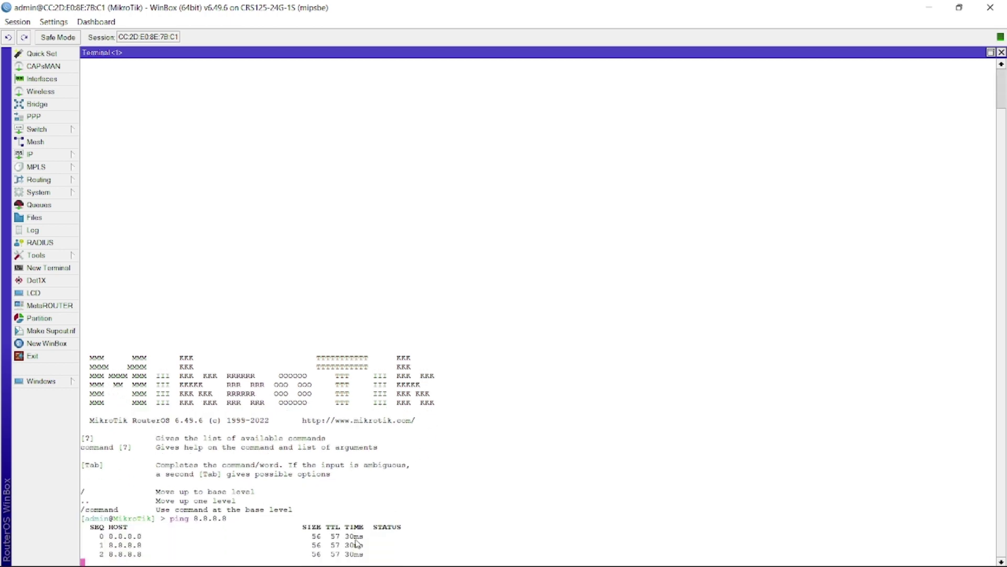